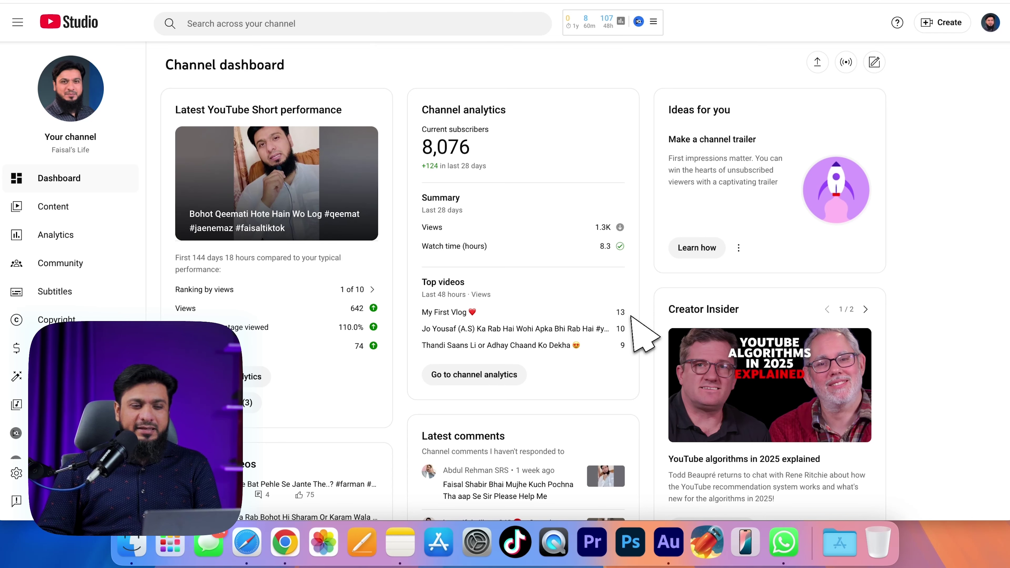
Step: Upload the video file C0301_20.mp4 to the channel
left_click(817, 61)
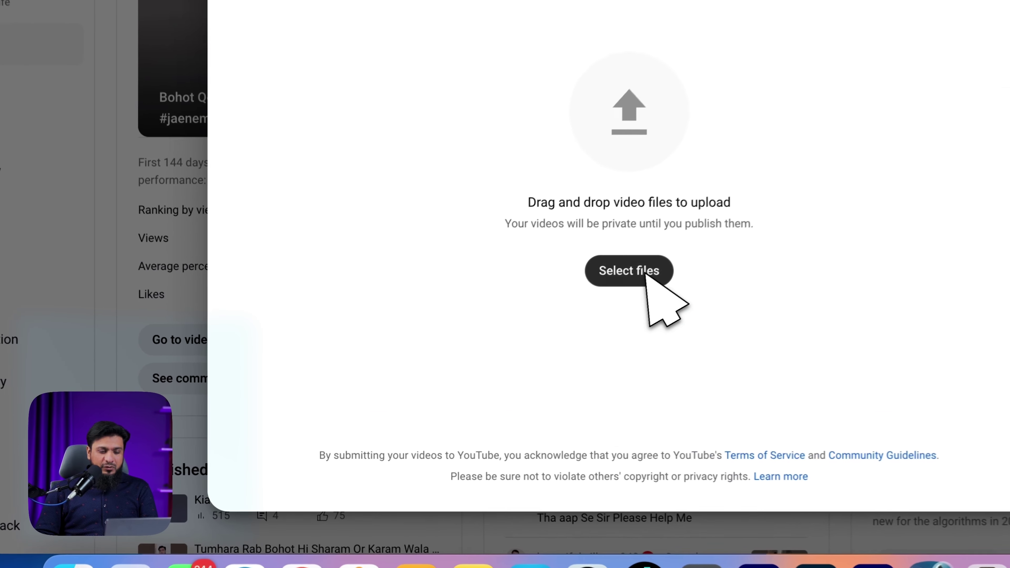
left_click(645, 273)
scroll(658, 268, "up", 10)
double_click(241, 340)
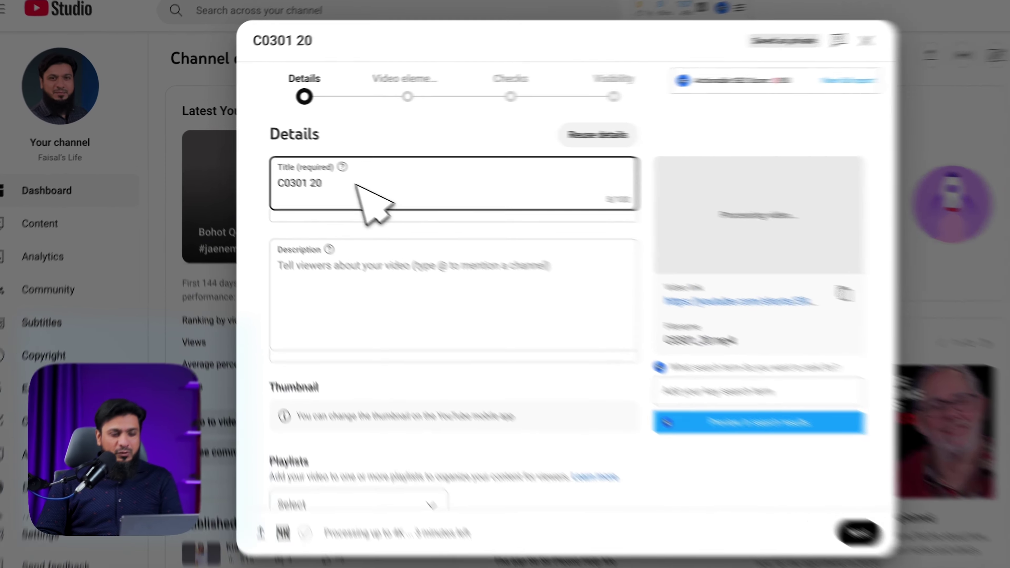
Step: Look over the title and description fields and the playlist options in the uploaded video's details
triple_click(321, 174)
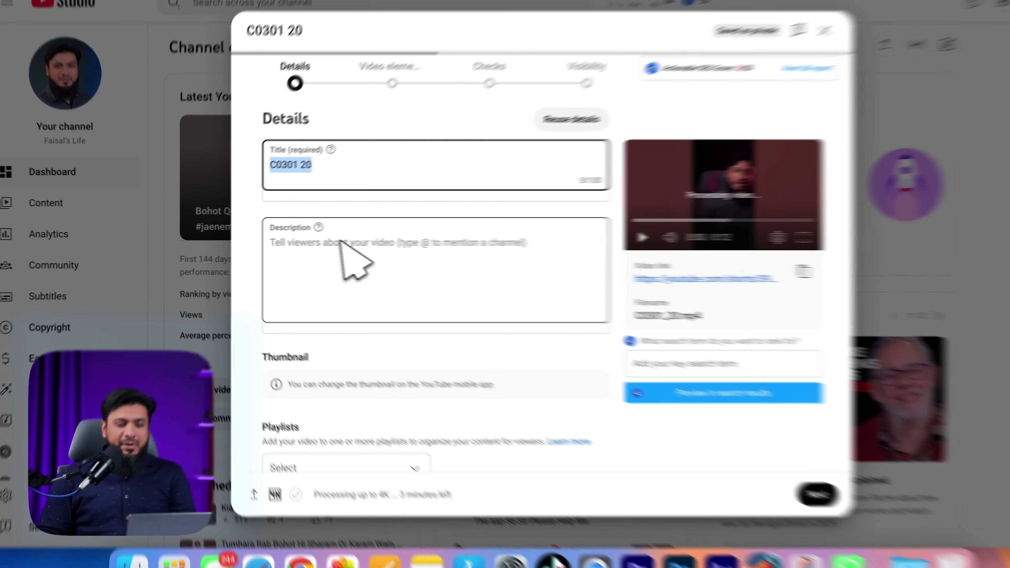
left_click(415, 315)
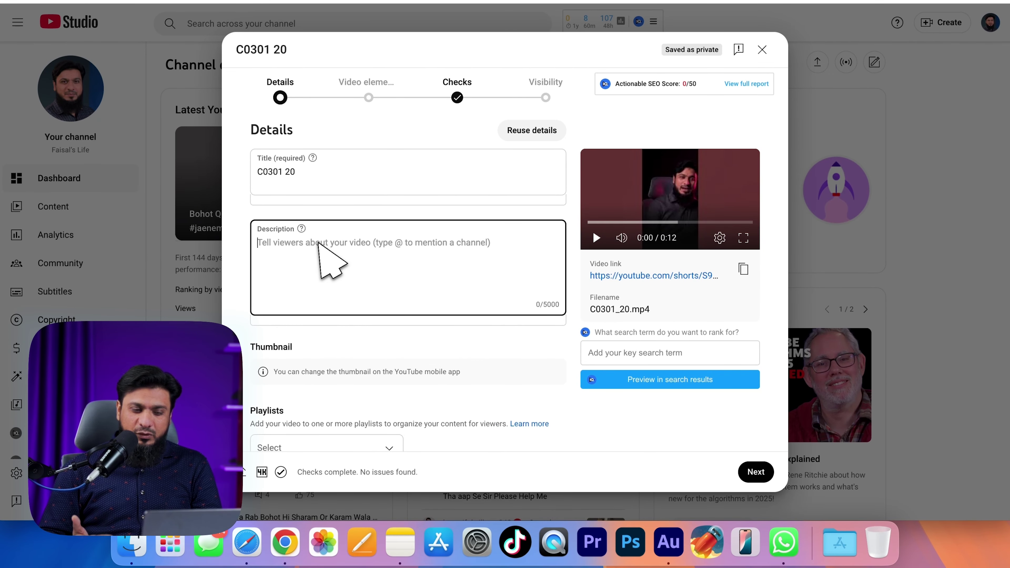
scroll(318, 243, "down", 5)
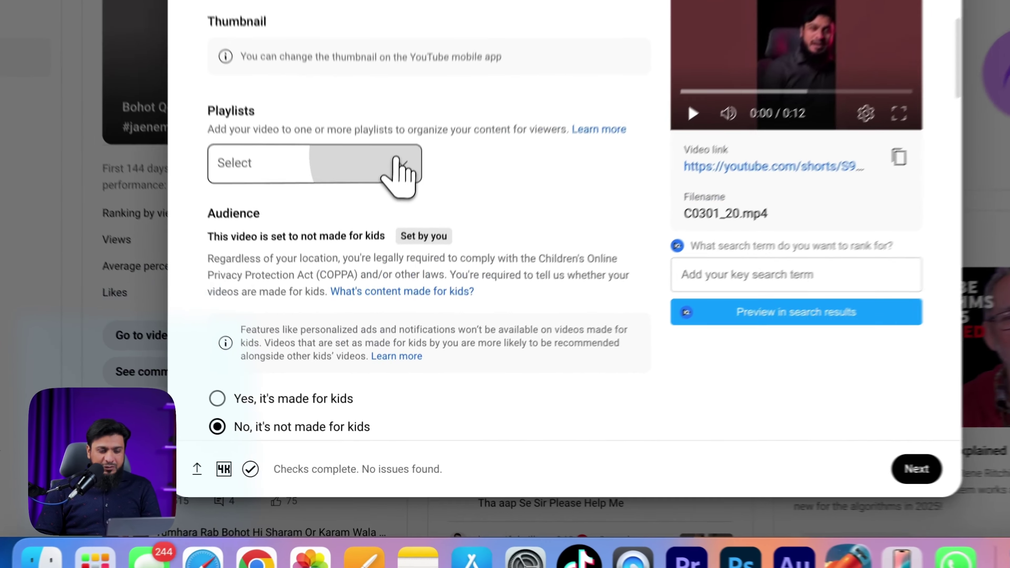
left_click(370, 253)
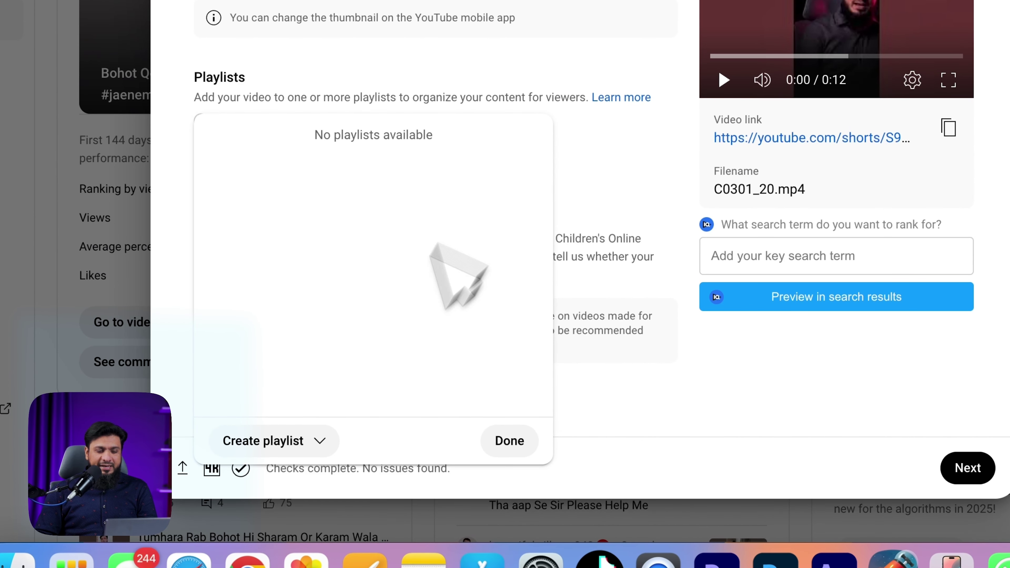
left_click(282, 438)
left_click(510, 442)
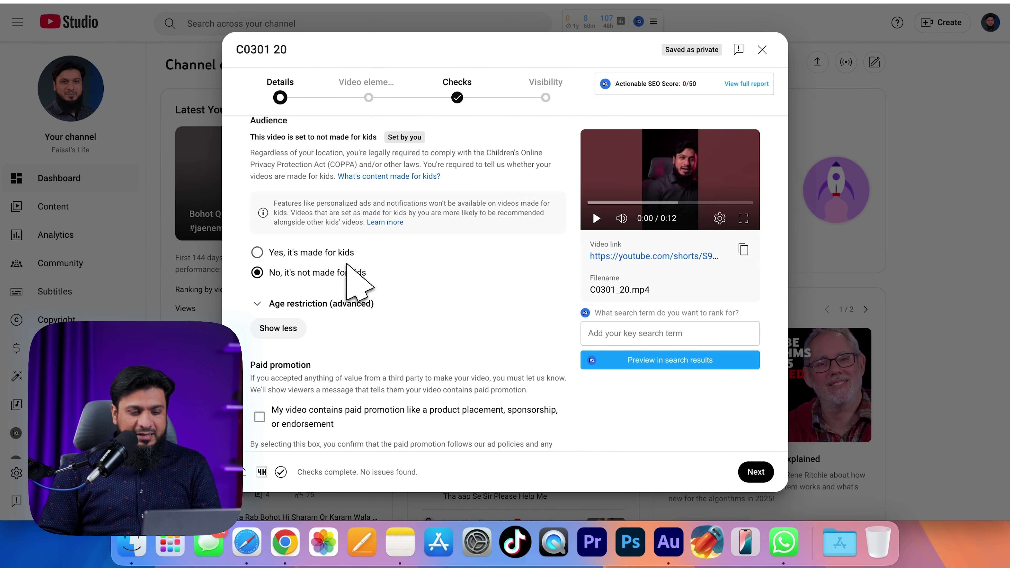
Step: Review the audience, paid promotion, altered content, tags, language, license, Shorts remixing, category and comment settings of the uploaded video
scroll(358, 290, "down", 3)
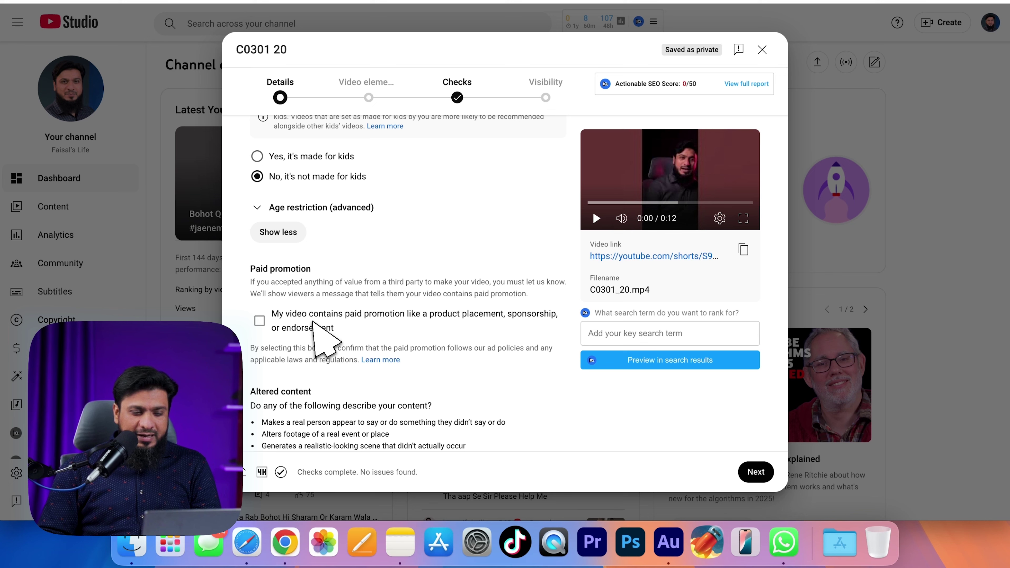
scroll(274, 325, "down", 5)
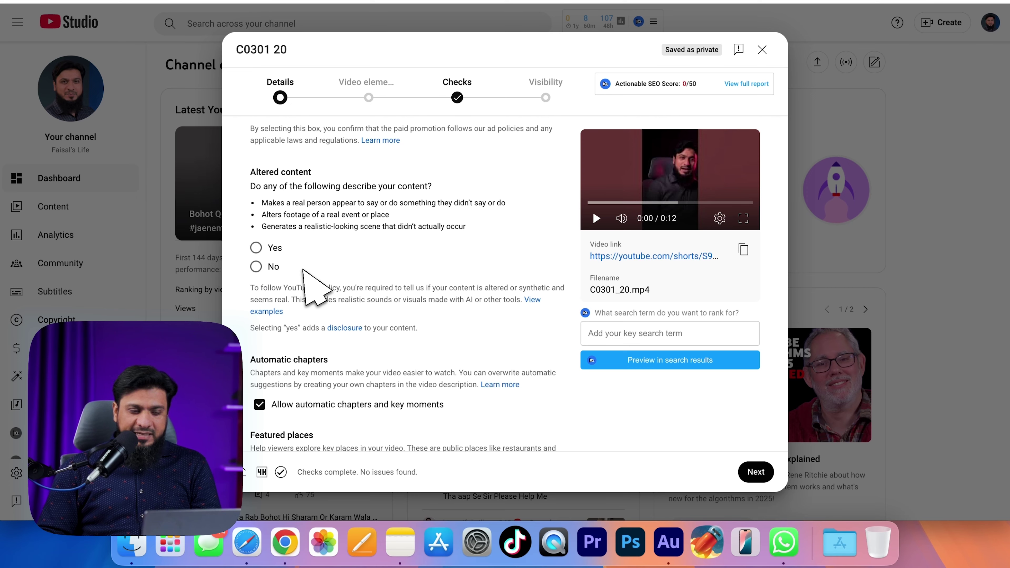
scroll(310, 271, "down", 5)
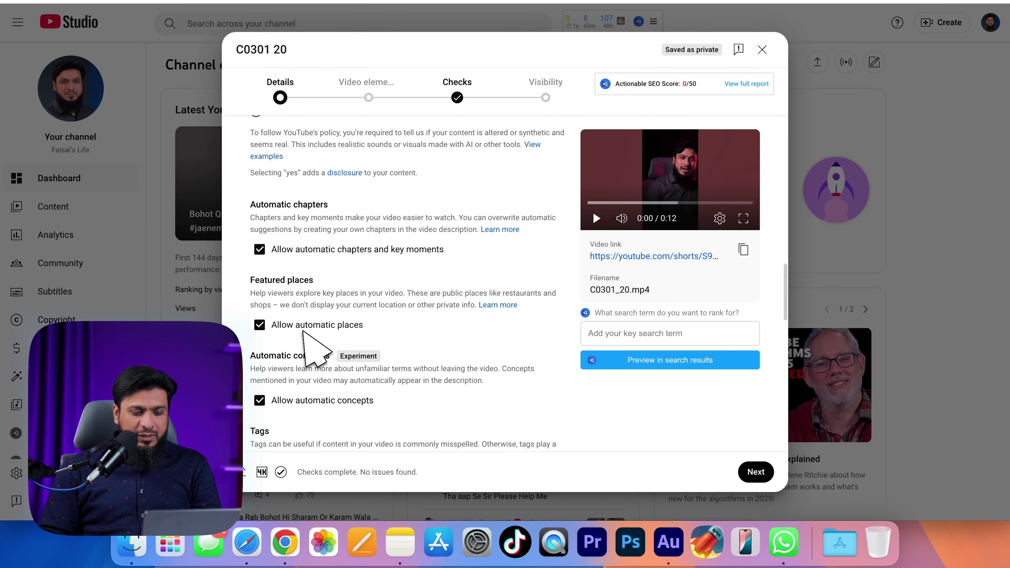
scroll(399, 350, "down", 3)
scroll(417, 316, "up", 1)
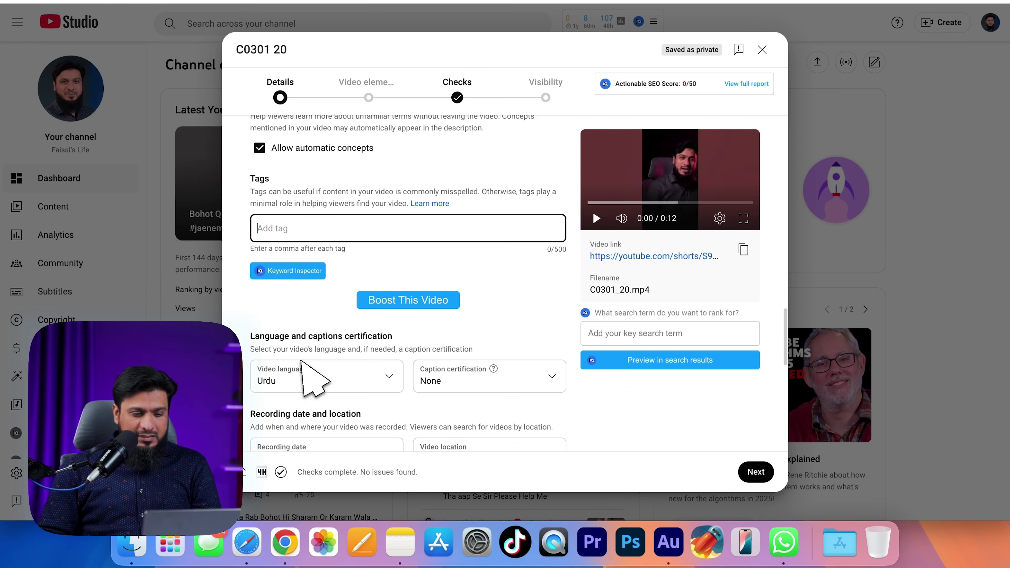
scroll(414, 296, "down", 3)
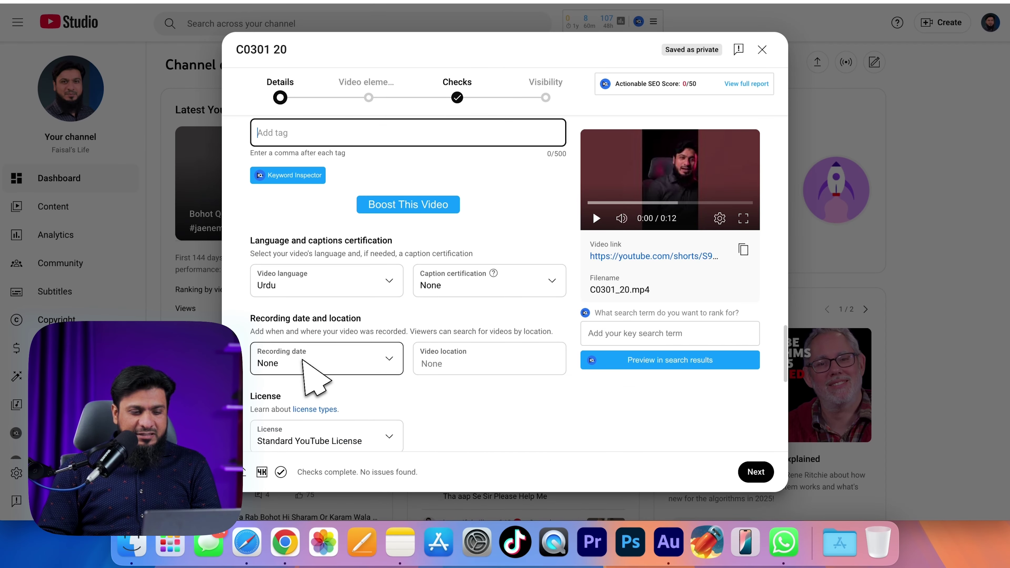
scroll(378, 412, "down", 5)
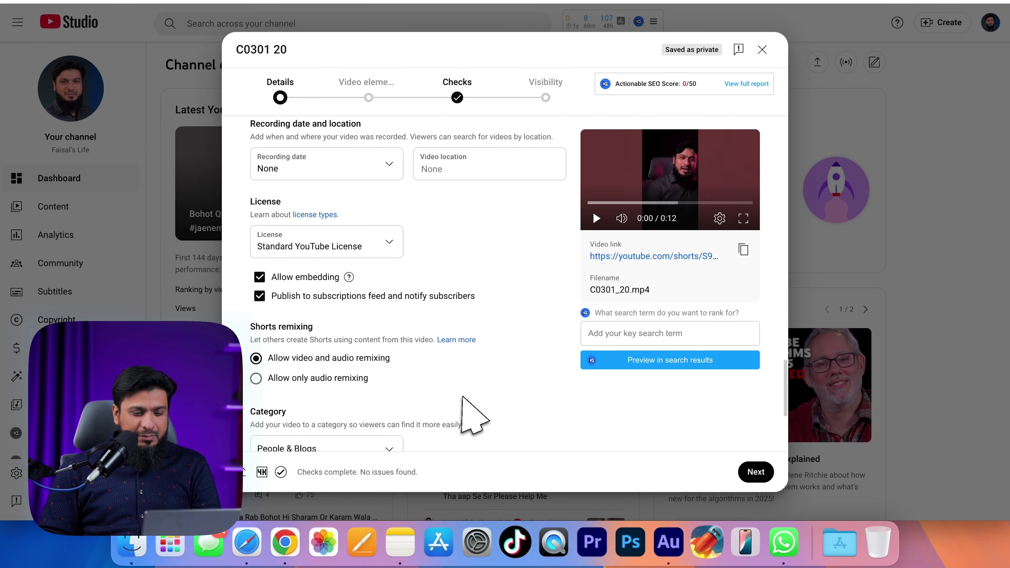
scroll(464, 396, "down", 4)
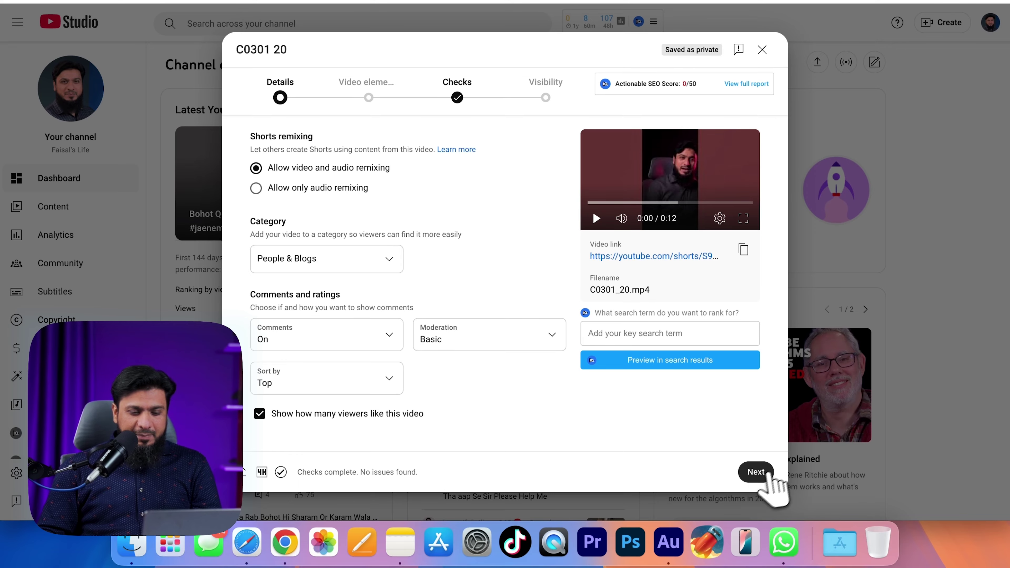
Step: Continue through the video elements and checks without adding anything, and publish the video with Public visibility
left_click(757, 473)
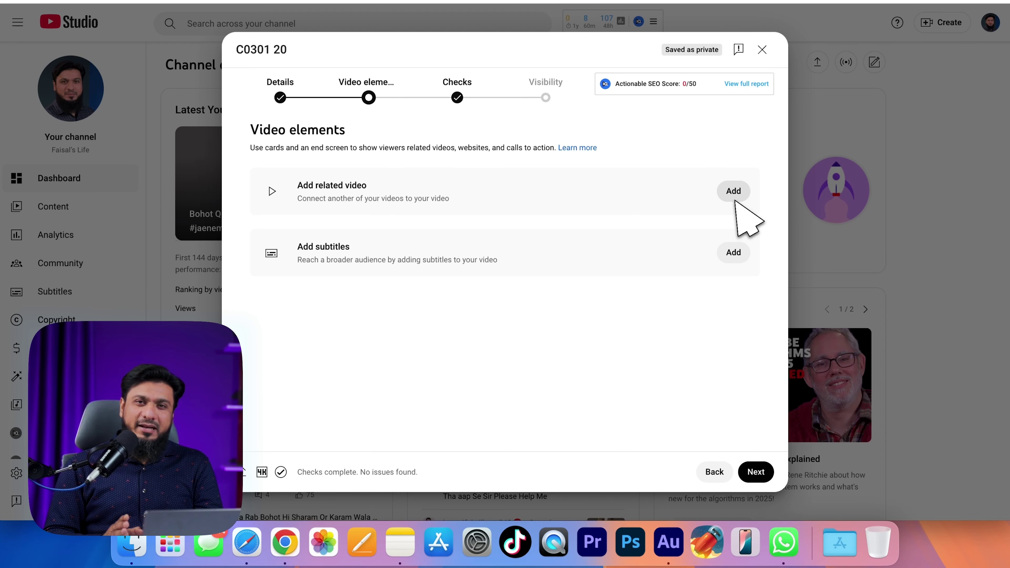
left_click(755, 472)
left_click(756, 472)
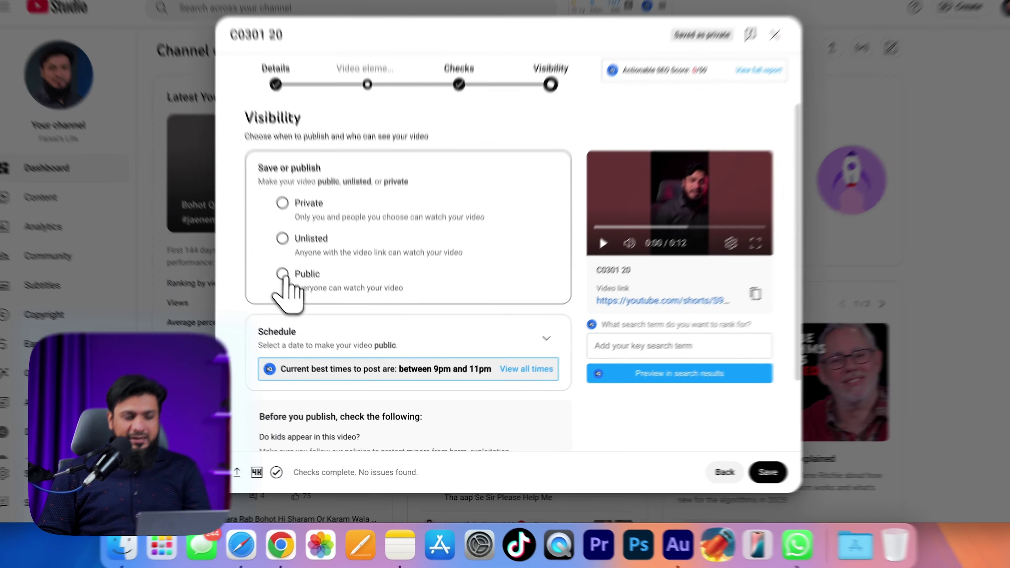
left_click(282, 274)
left_click(768, 473)
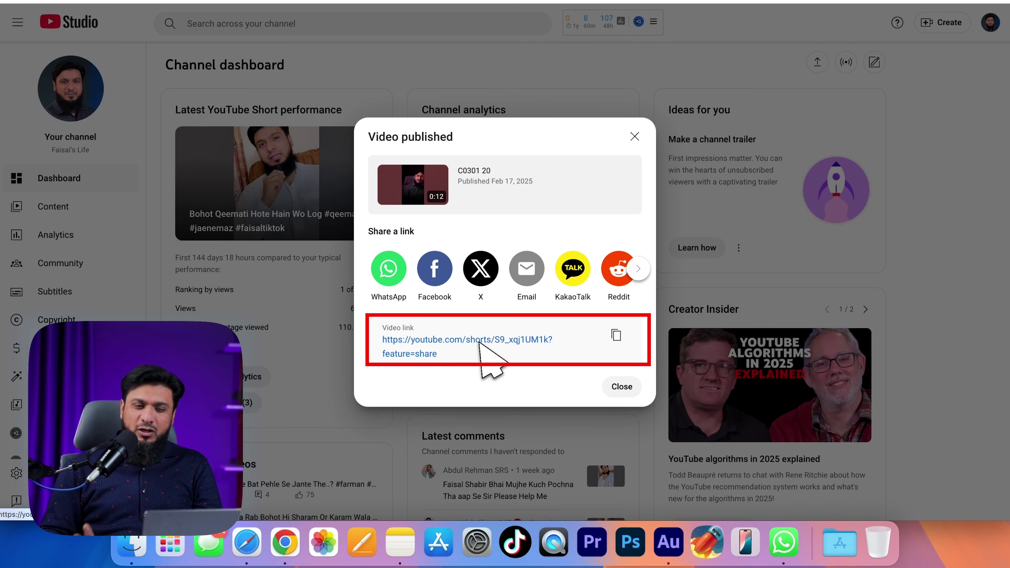
Step: Copy the published video's share link and close the confirmation dialog
left_click(617, 335)
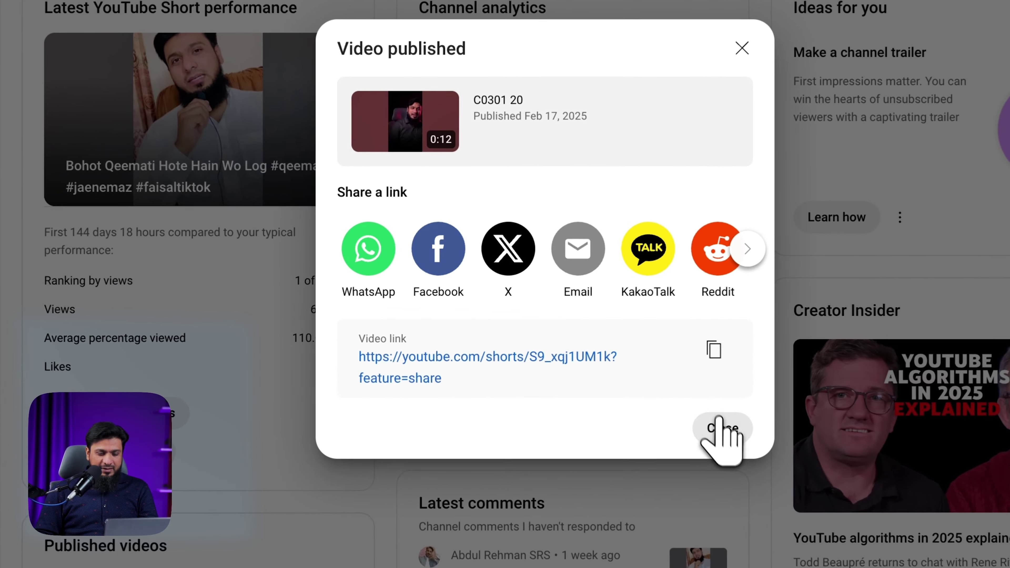
left_click(622, 386)
Step: Open the details of the newly published Short C0301 20 from the channel's Shorts content list
left_click(105, 294)
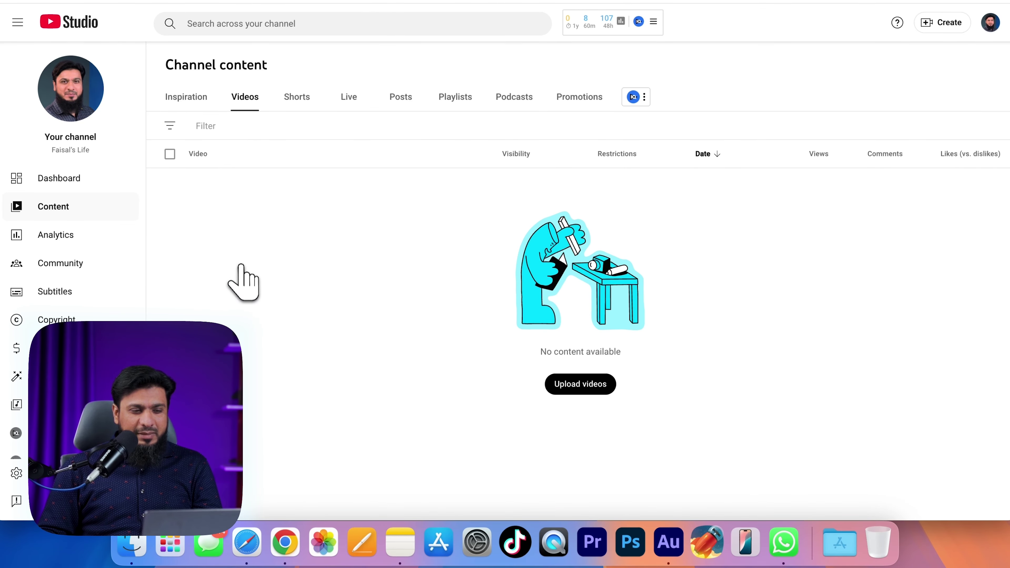
left_click(298, 100)
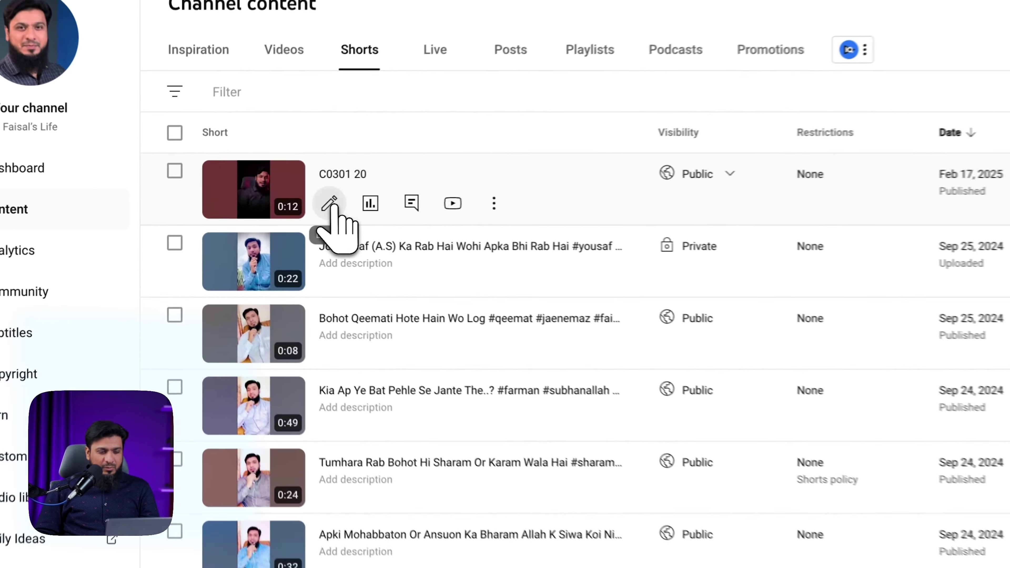
left_click(279, 204)
Step: Look through the Short's editable details, including its description, audience, visibility, related video and subtitles settings
scroll(494, 250, "down", 8)
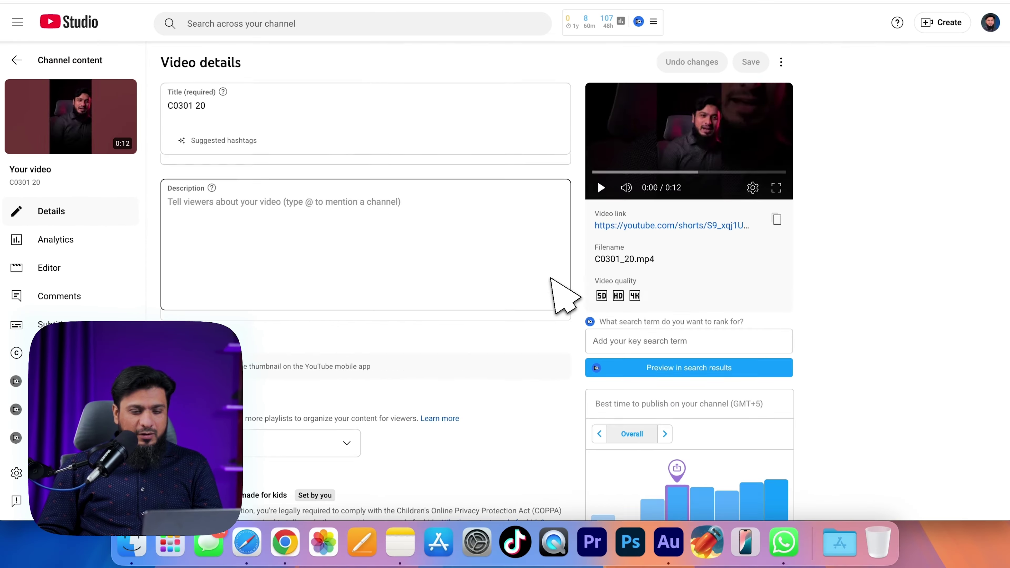
scroll(494, 262, "down", 8)
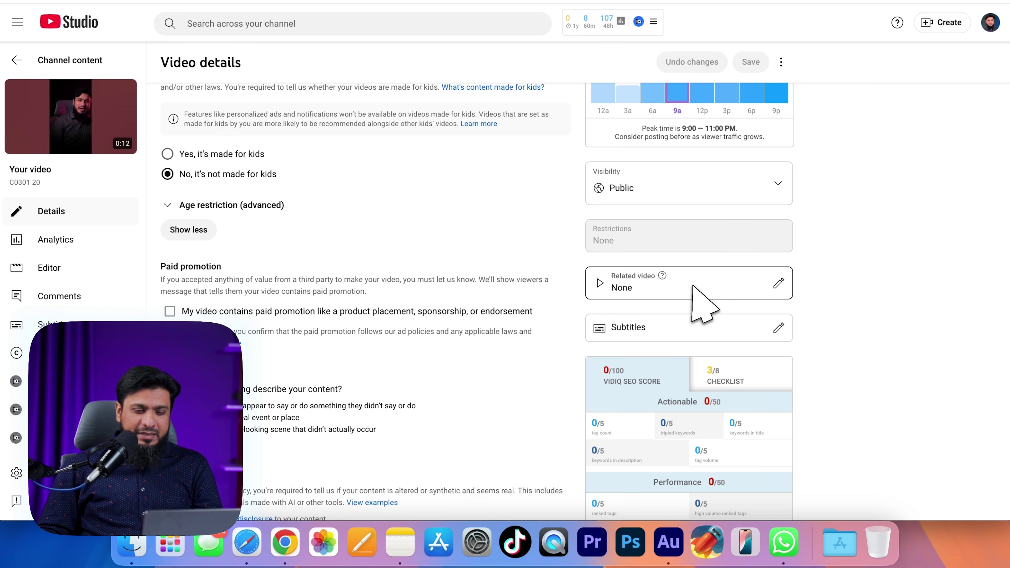
scroll(690, 284, "up", 15)
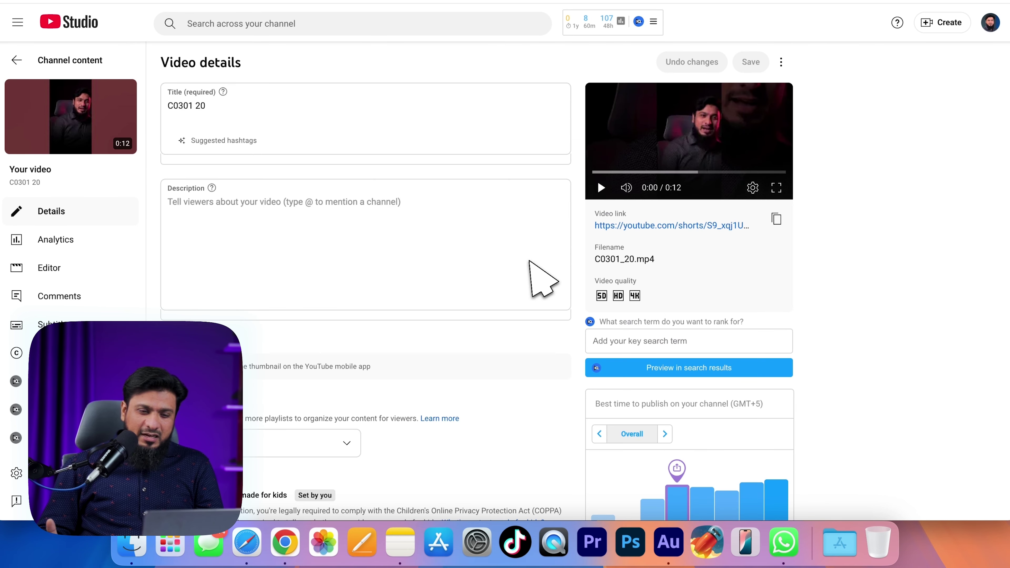
left_click(530, 262)
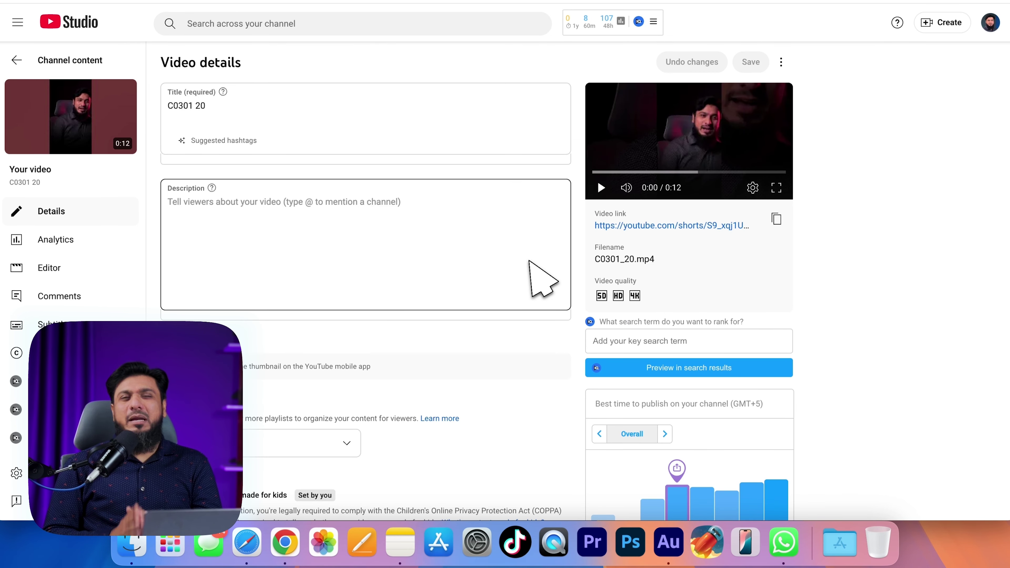